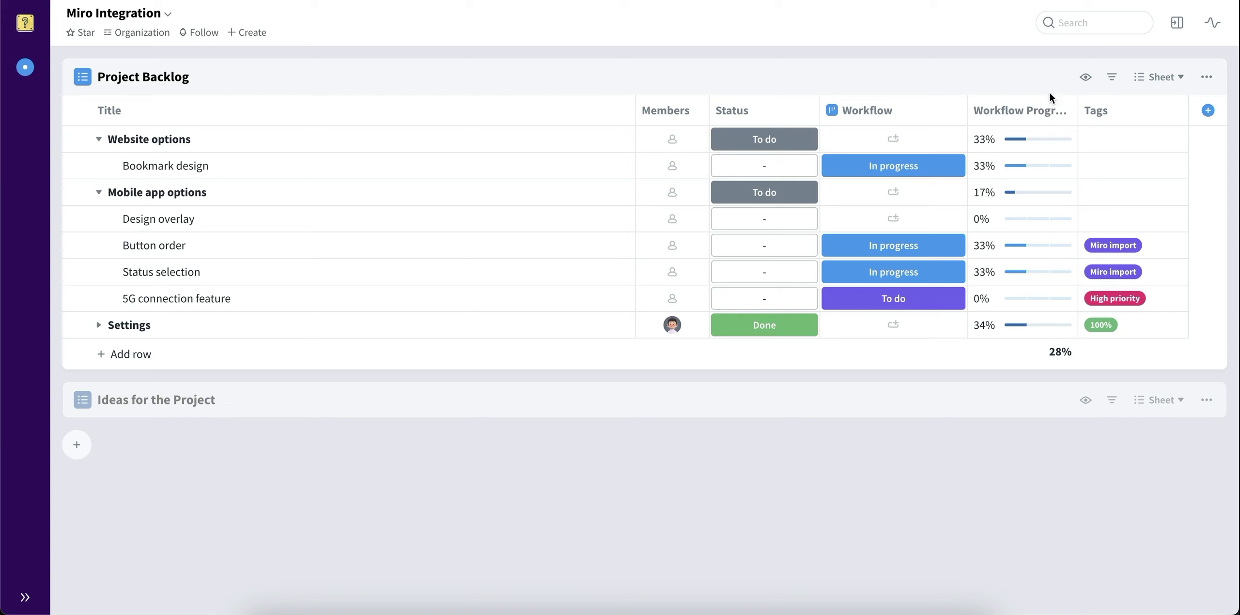
- Turn on 'Allow Miro to access this board' for the Project Backlog board
left_click(1207, 78)
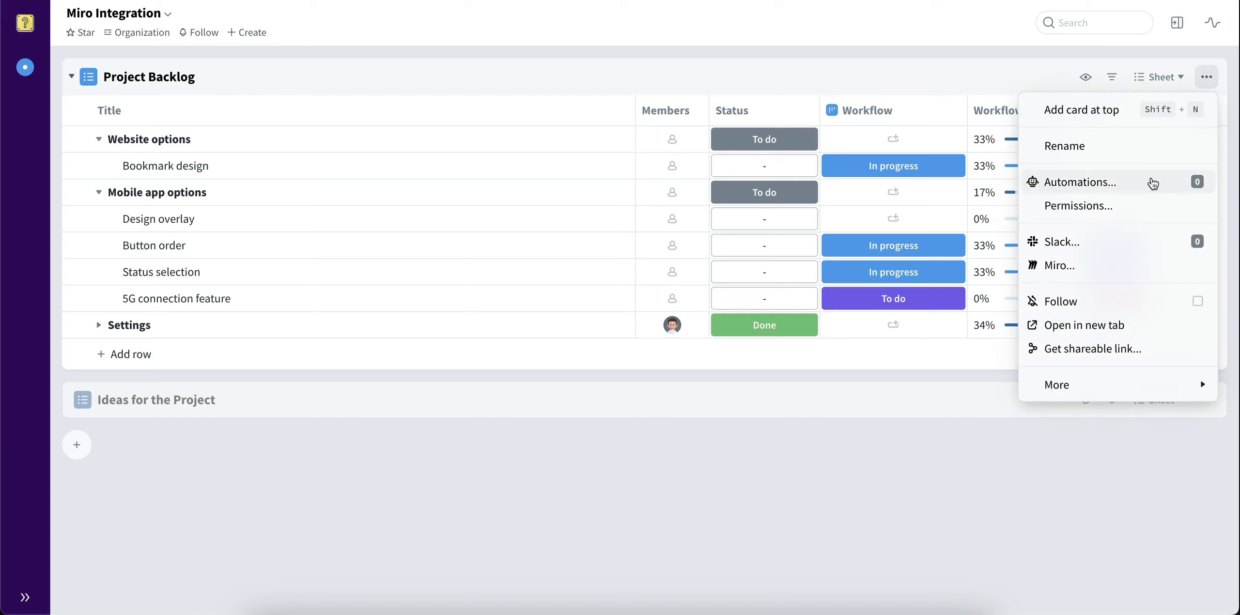
left_click(1151, 275)
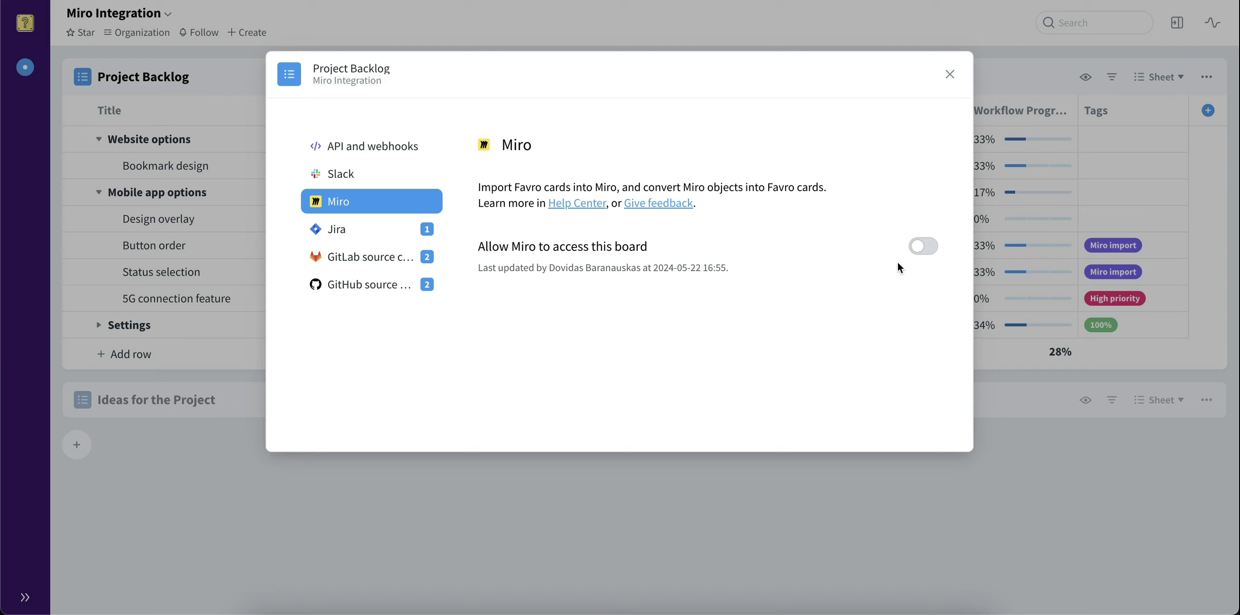
left_click(922, 246)
left_click(949, 74)
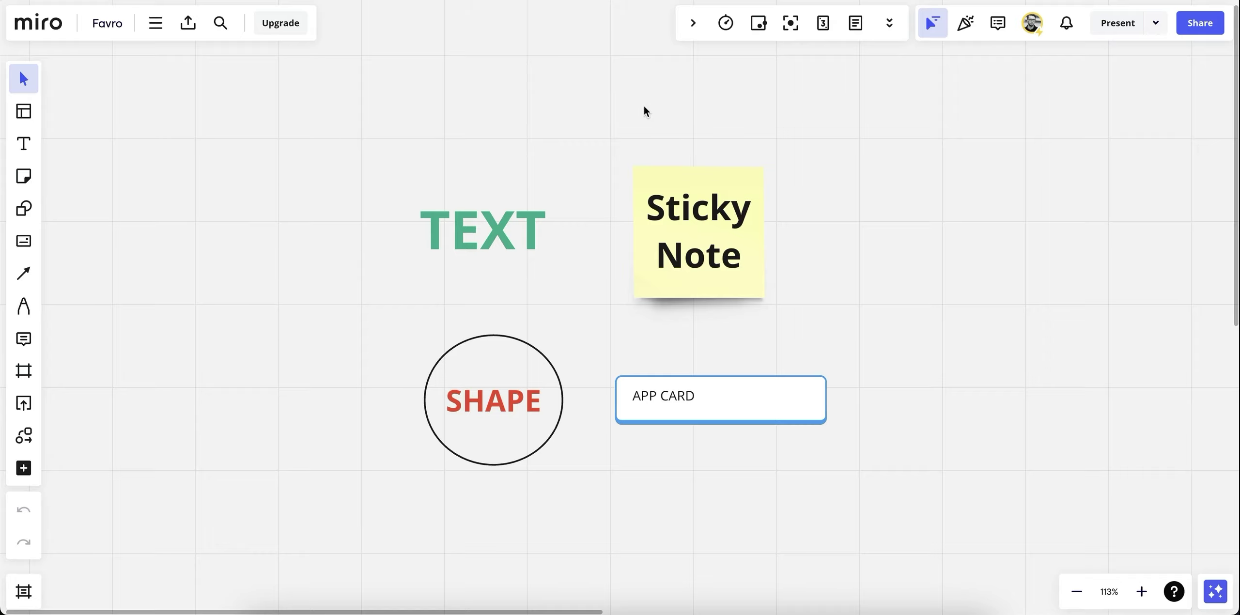
- Add the Favro app to the Miro board and allow its board permissions
left_click(24, 468)
type("Favro")
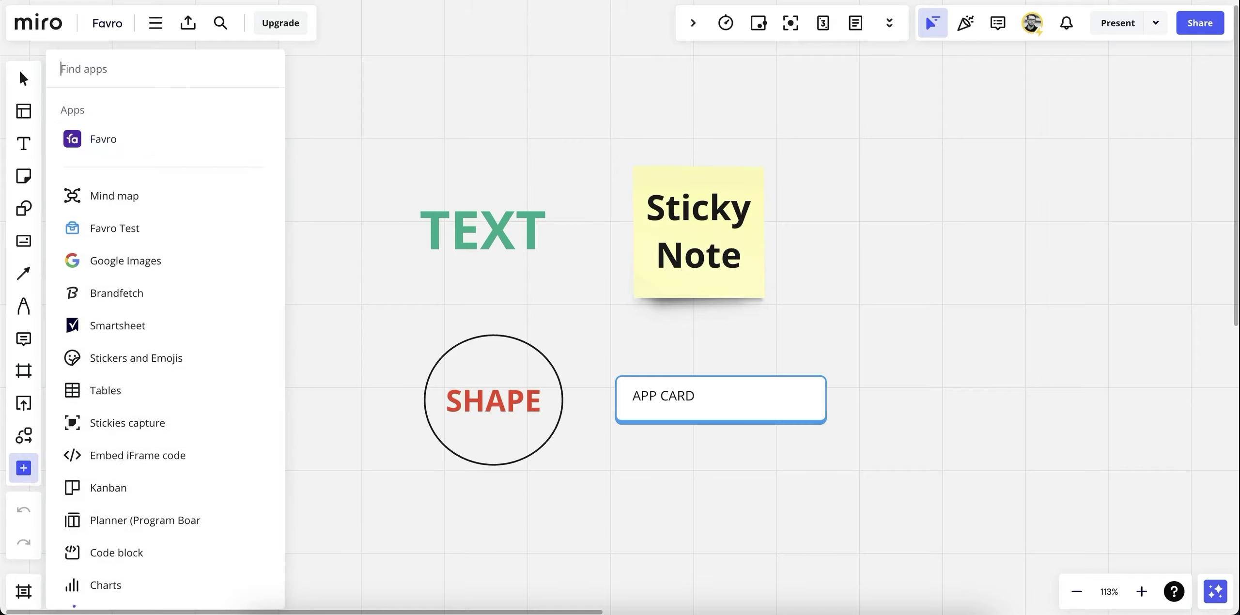
left_click(168, 136)
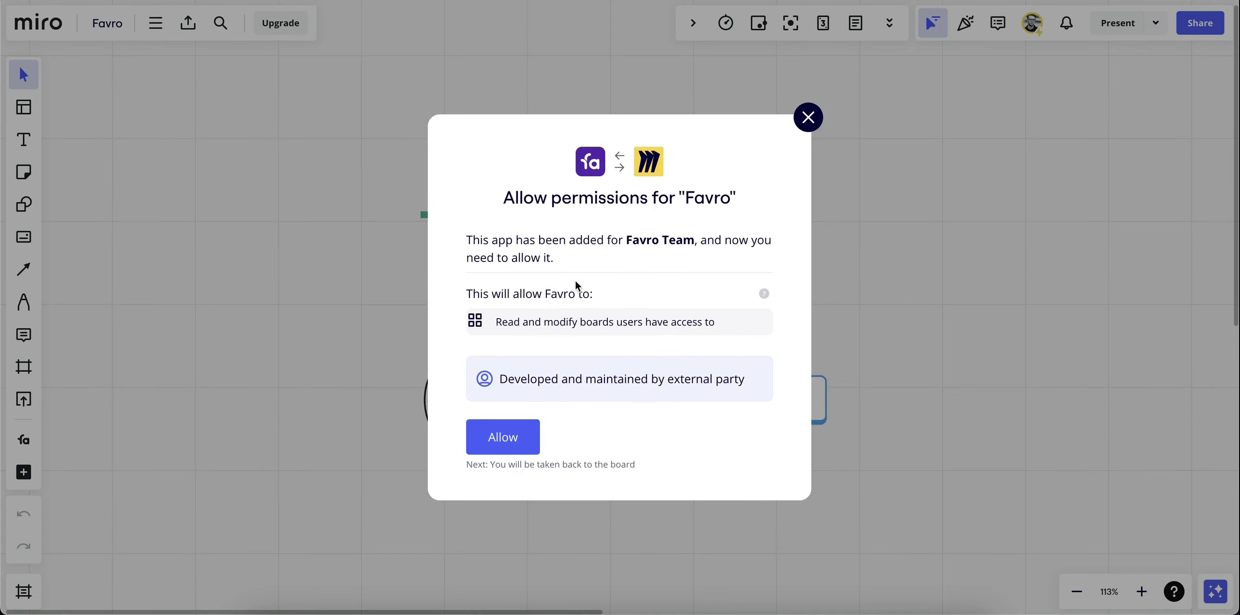
left_click(530, 438)
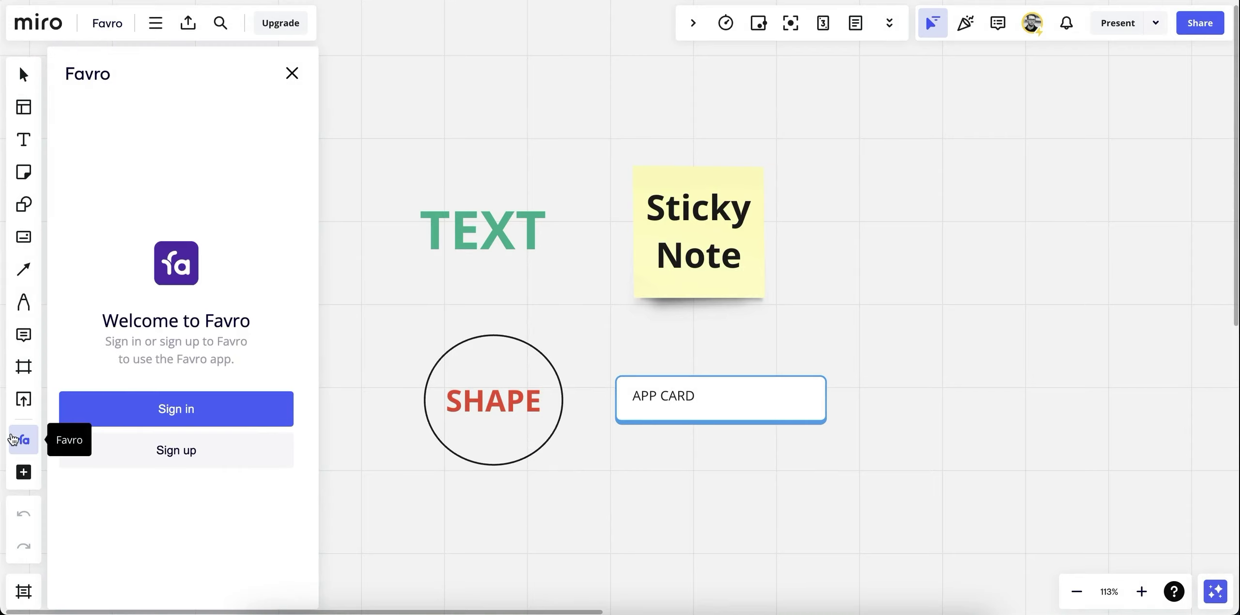
- Sign in to Favro from the app to reach the authorization window
left_click(140, 412)
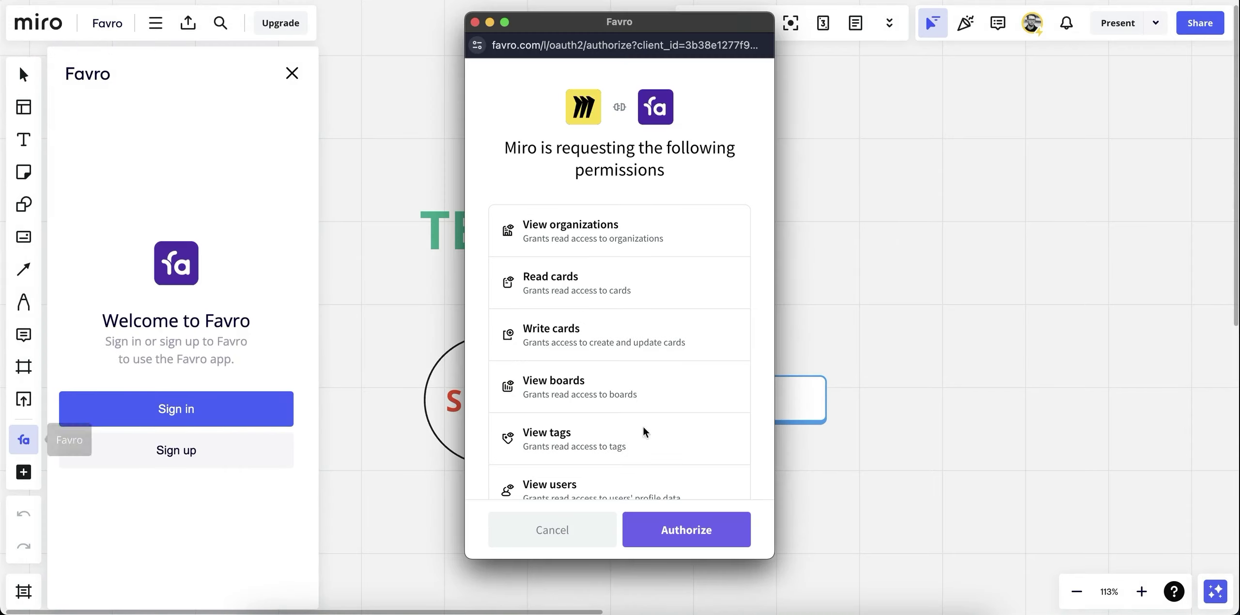
scroll(733, 451, "down", 3)
scroll(733, 455, "down", 2)
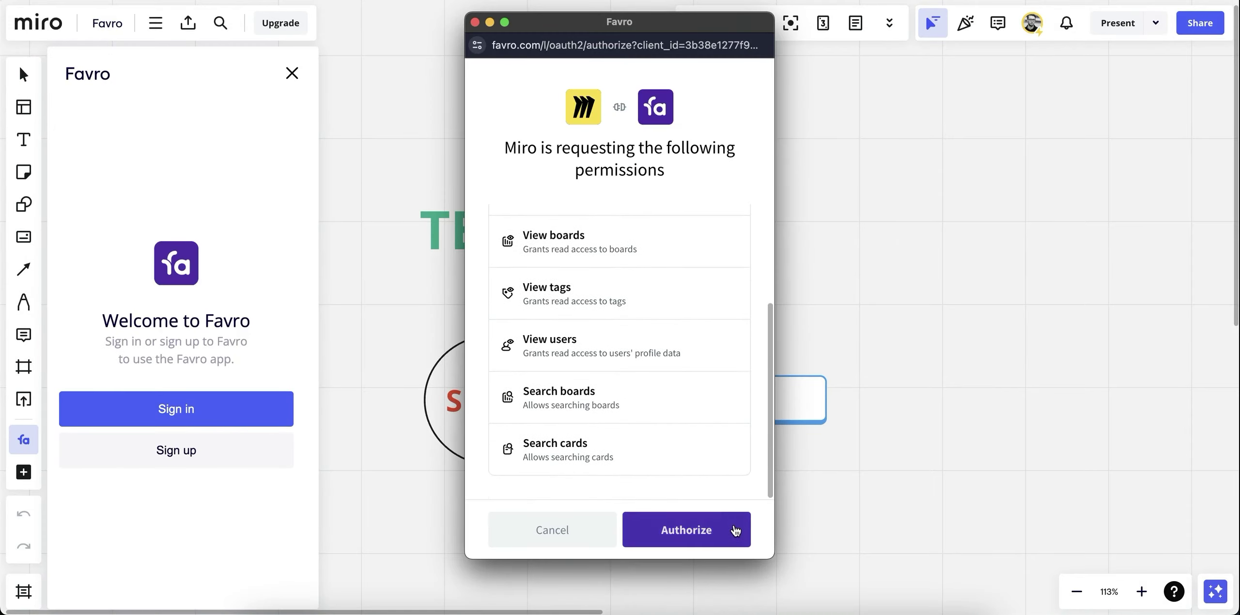
left_click(735, 531)
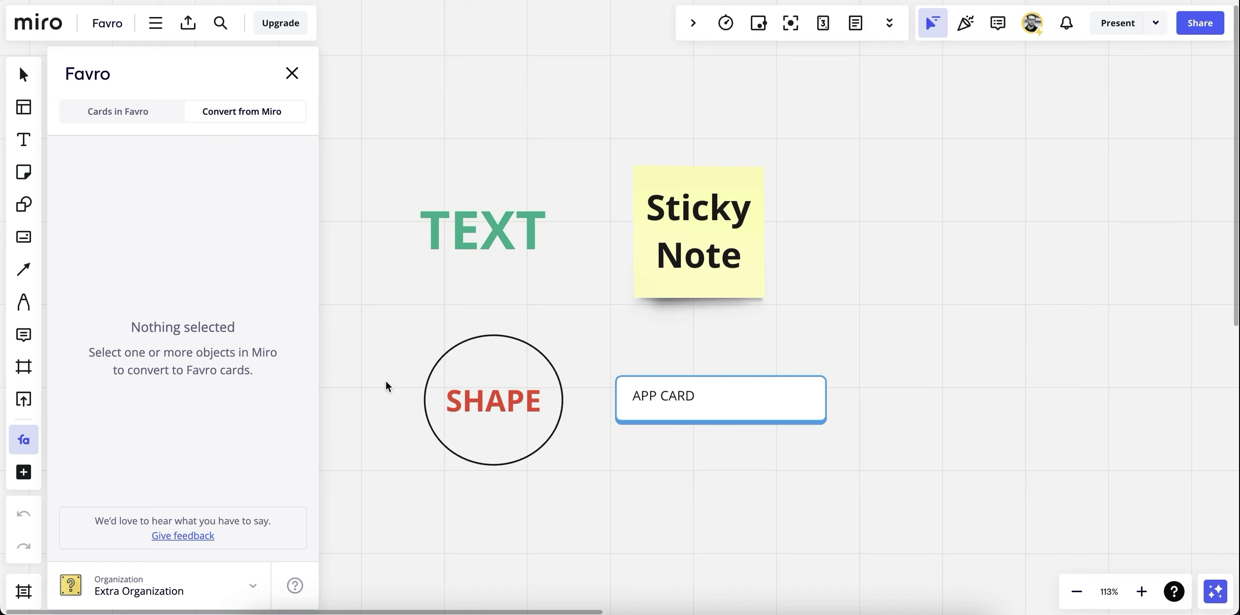
- Select the TEXT, Sticky Note, SHAPE and APP CARD objects together
left_click(503, 249)
left_click(738, 284)
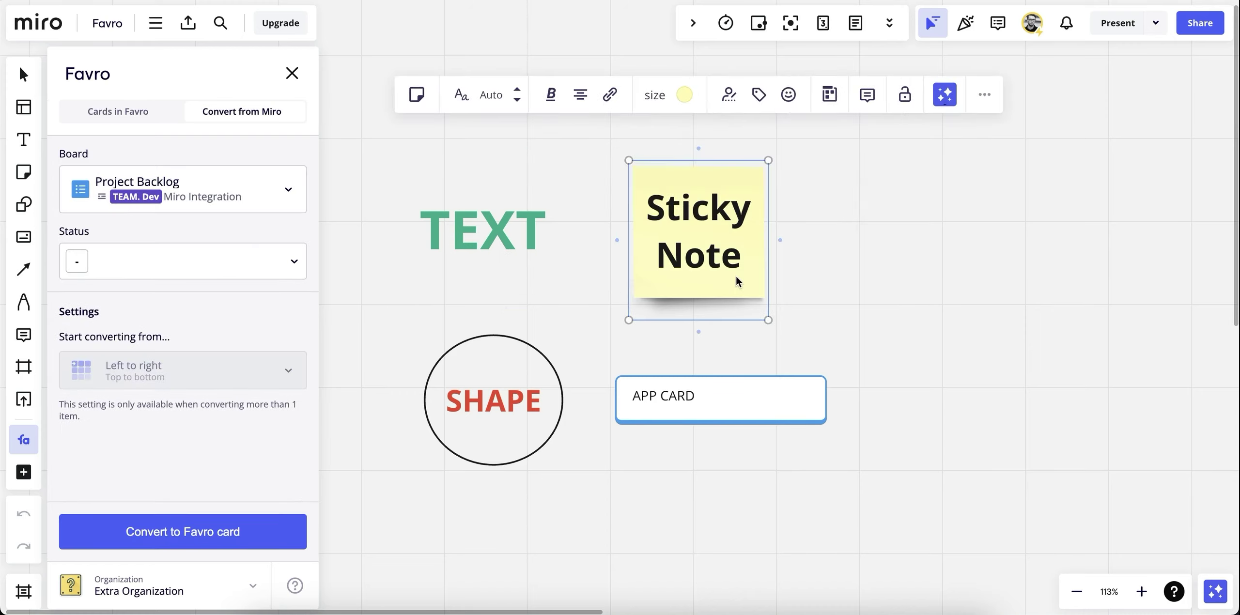
left_click(544, 375)
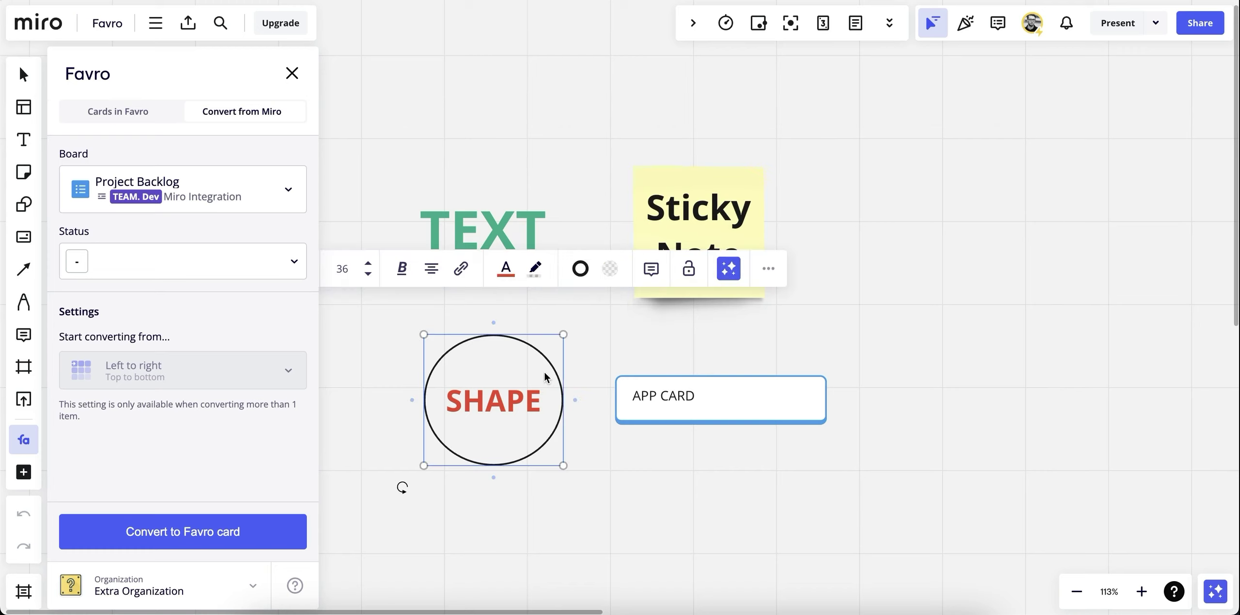
left_click(756, 403)
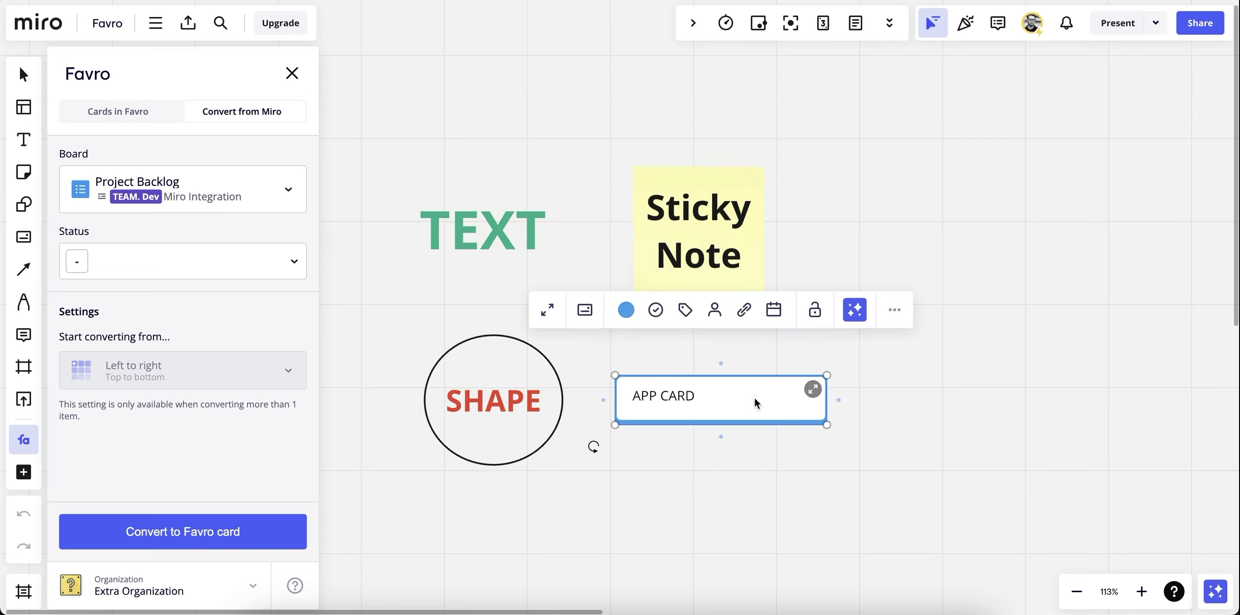
left_click_drag(393, 111, 866, 508)
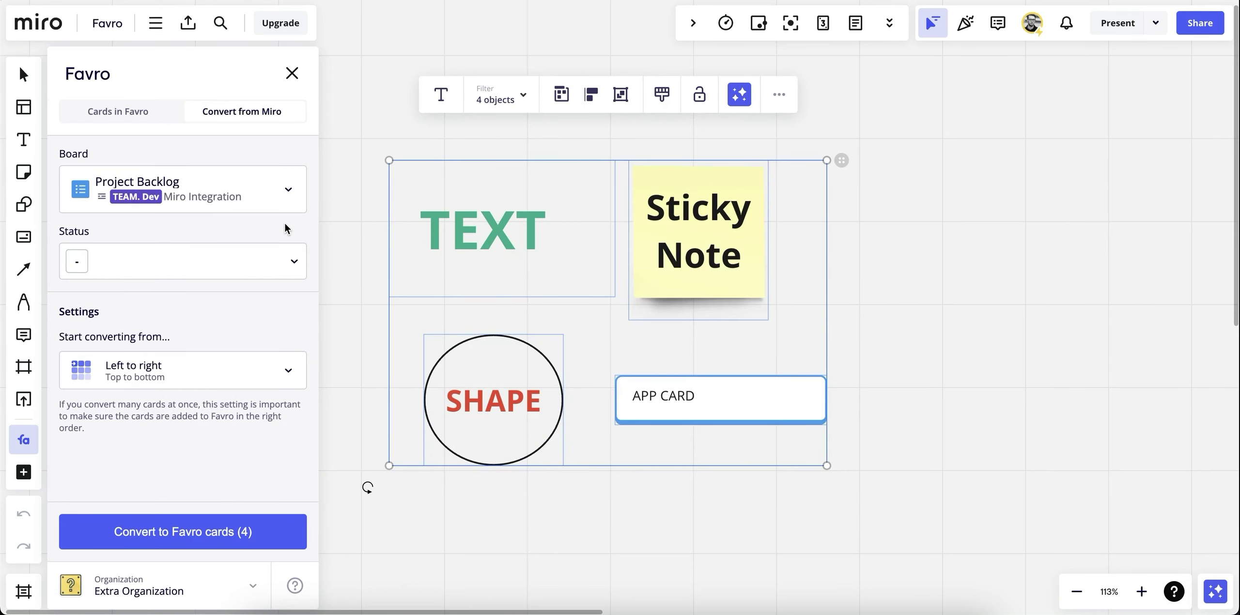
- Convert them to Favro cards on Project Backlog, status To do, ordered left to right
left_click(289, 201)
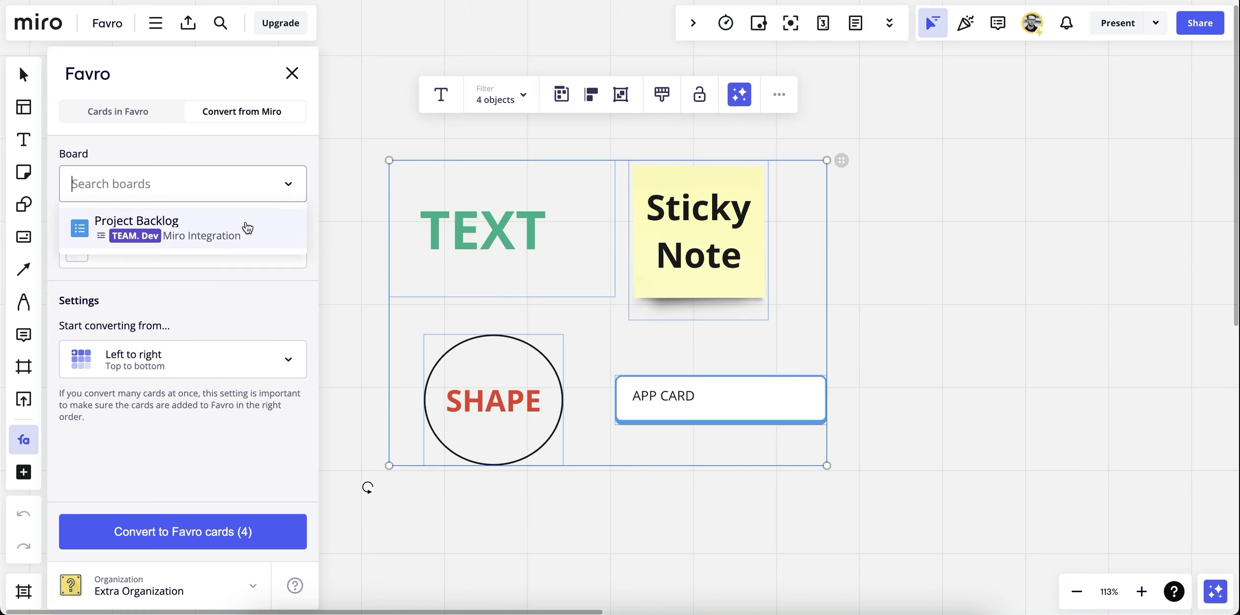
left_click(247, 226)
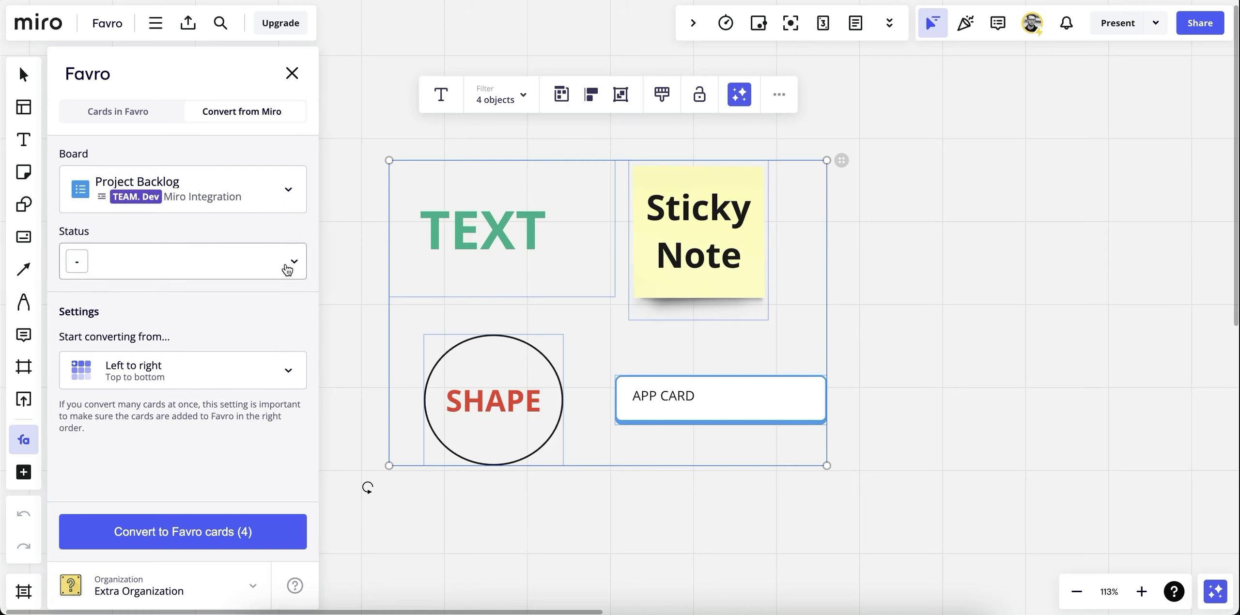
left_click(287, 269)
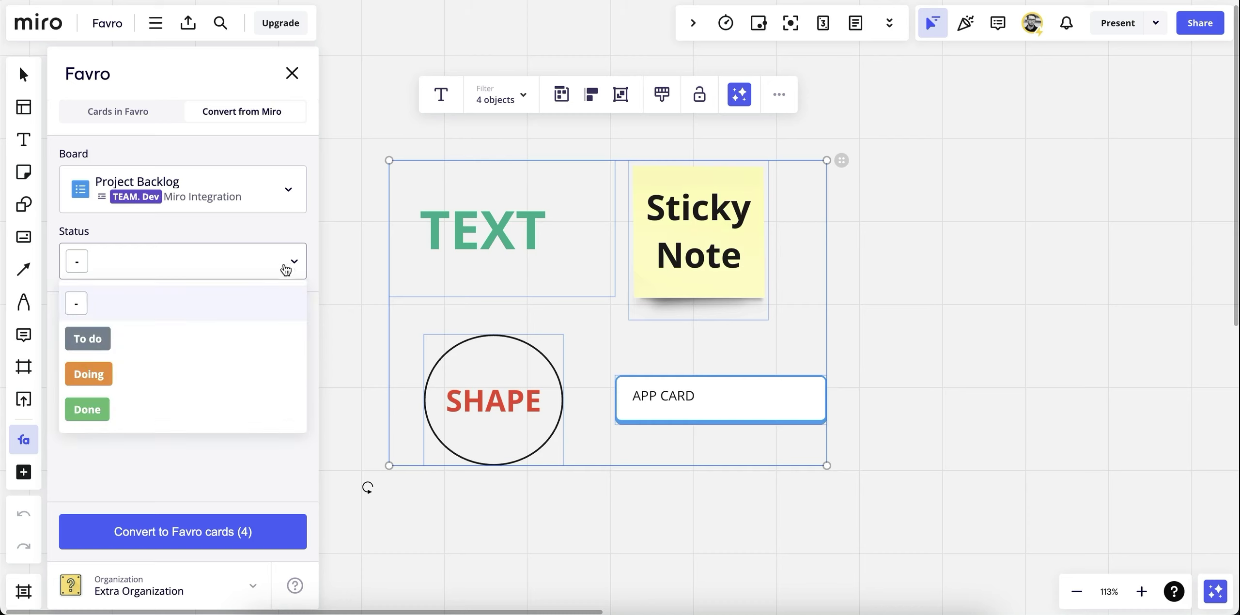
left_click(249, 340)
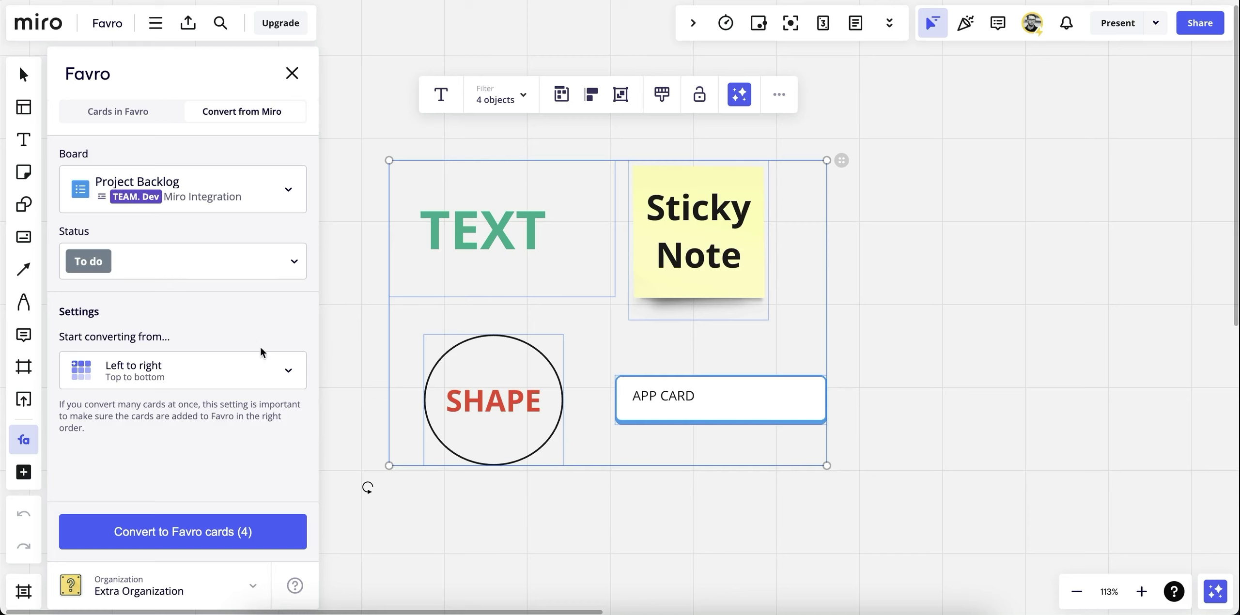
left_click(273, 363)
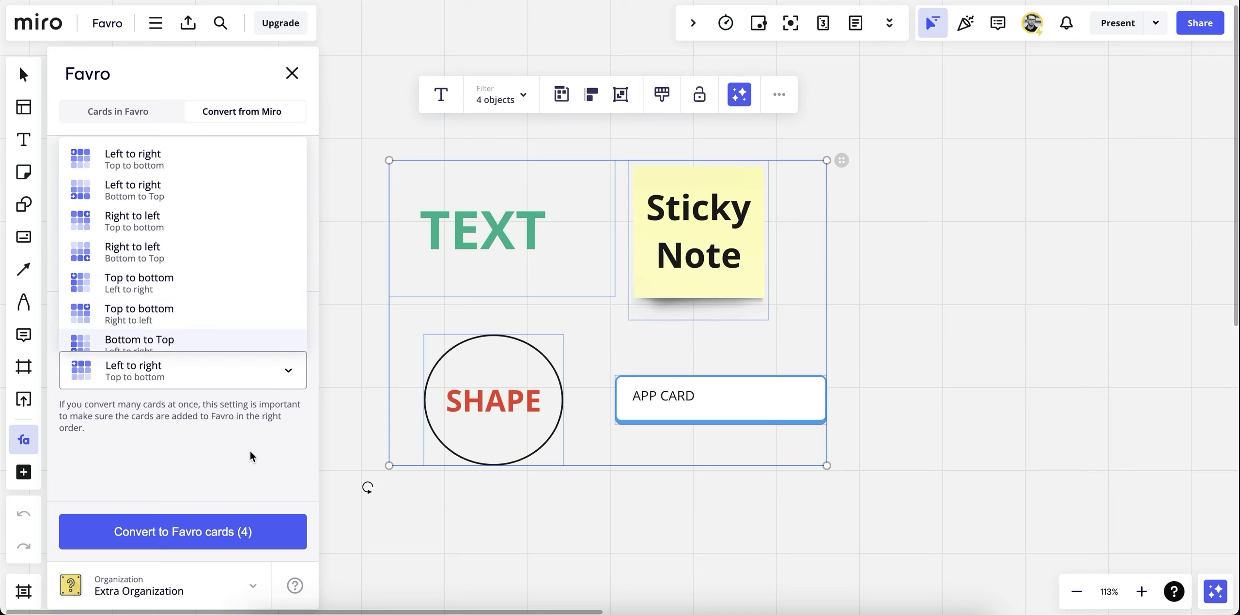
left_click(235, 364)
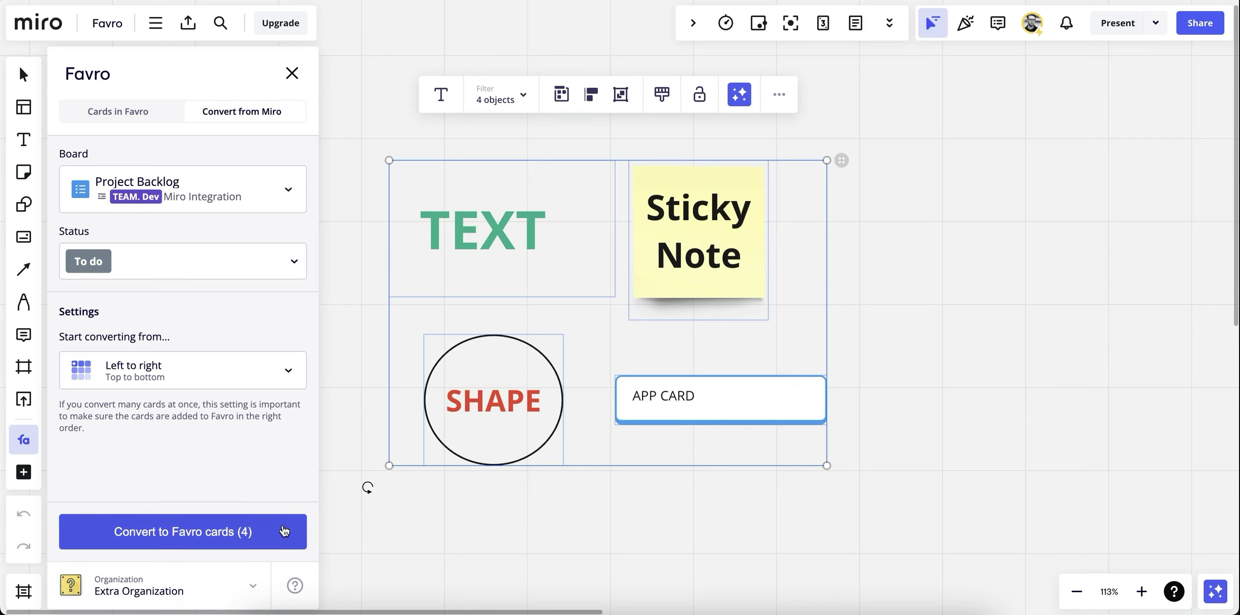
left_click(285, 532)
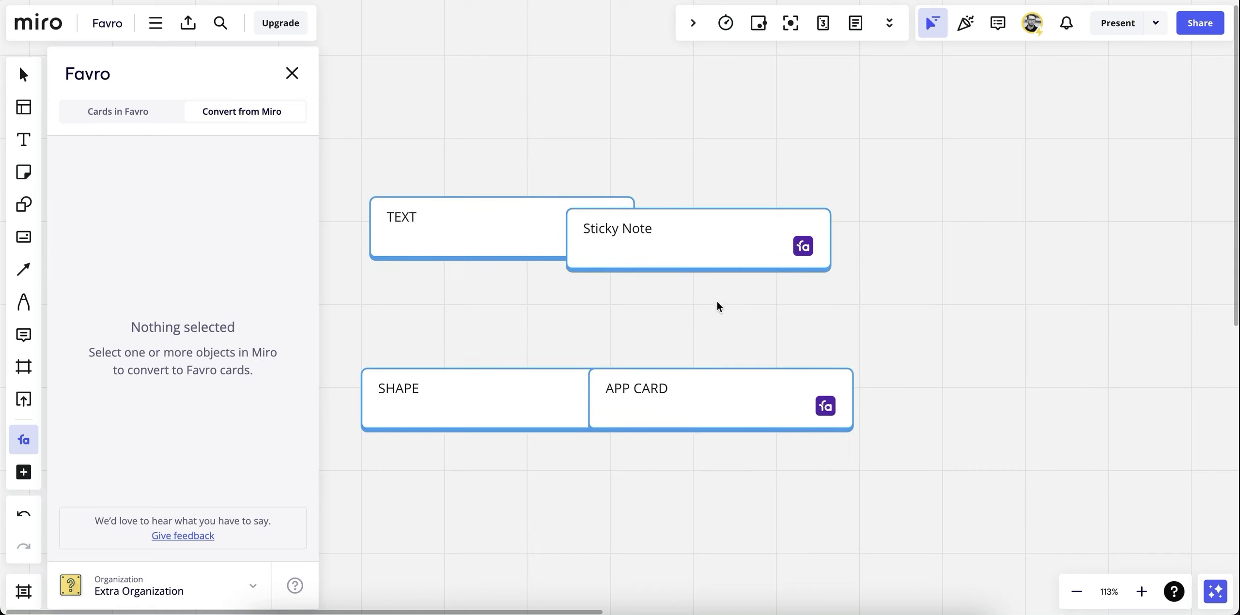
- Move the Sticky Note card aside and open the TEXT card's details in Favro
left_click_drag(717, 247, 818, 241)
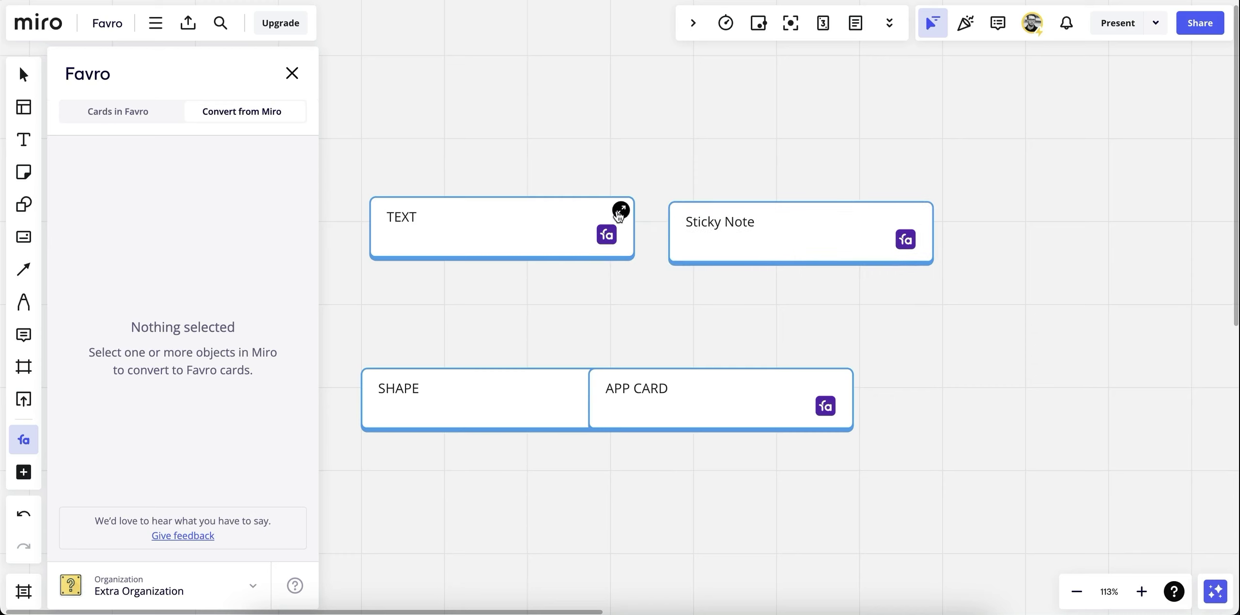
left_click(621, 212)
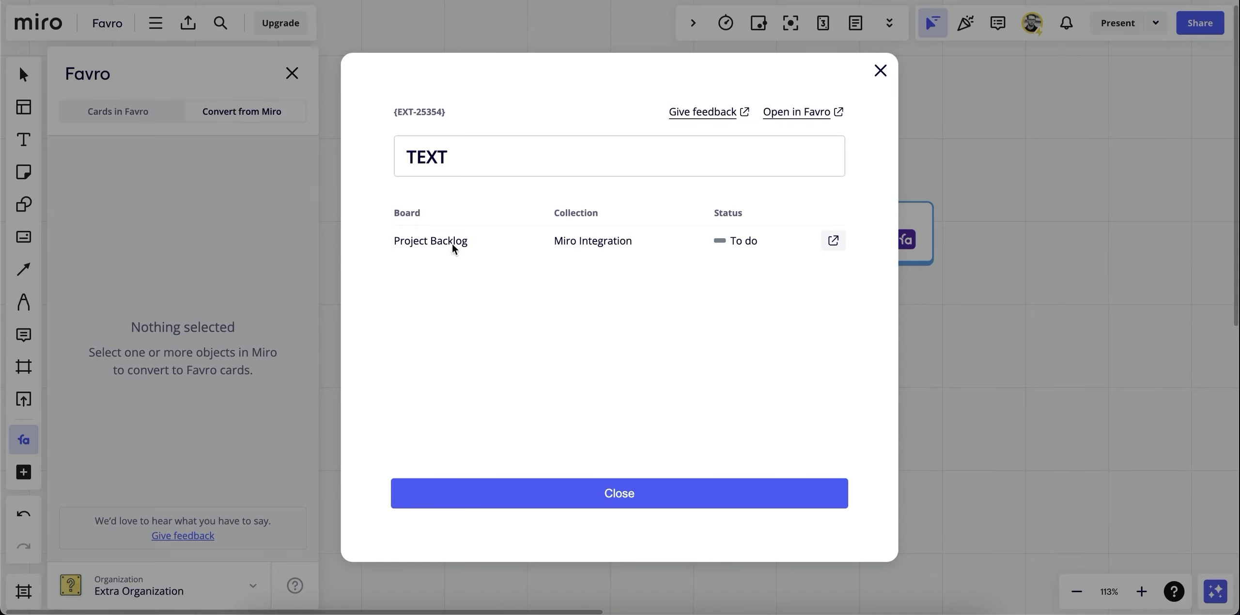
left_click(833, 241)
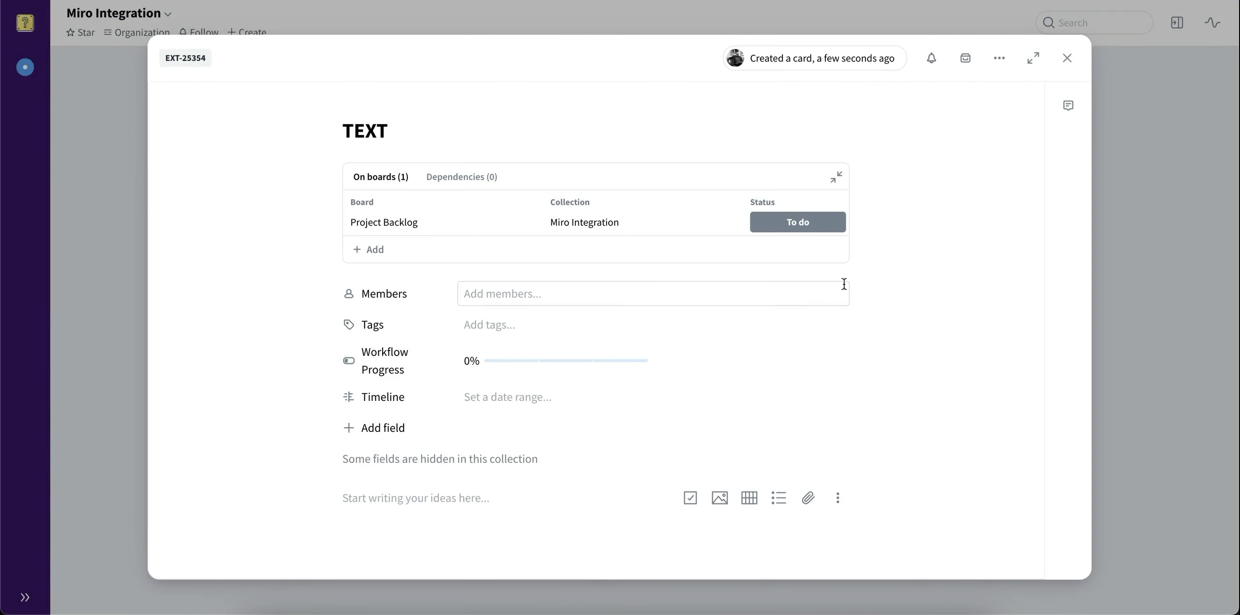
- Retitle the TEXT card to 'TEXT TITLE' on the Project Backlog sheet
left_click(1120, 283)
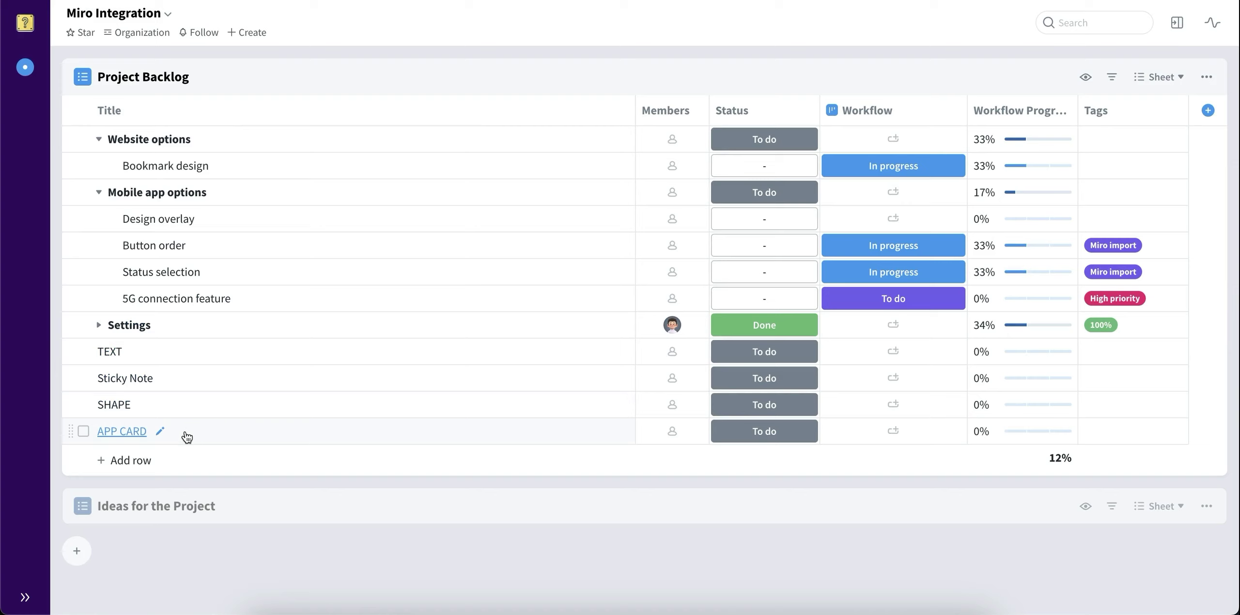
left_click(199, 353)
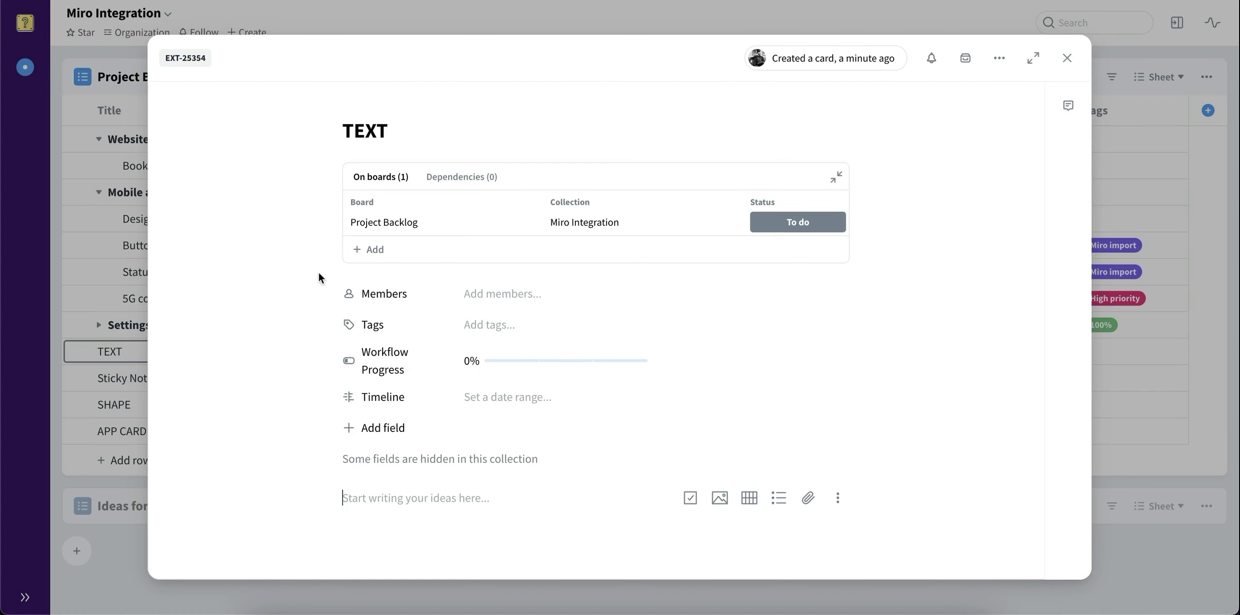
left_click(416, 131)
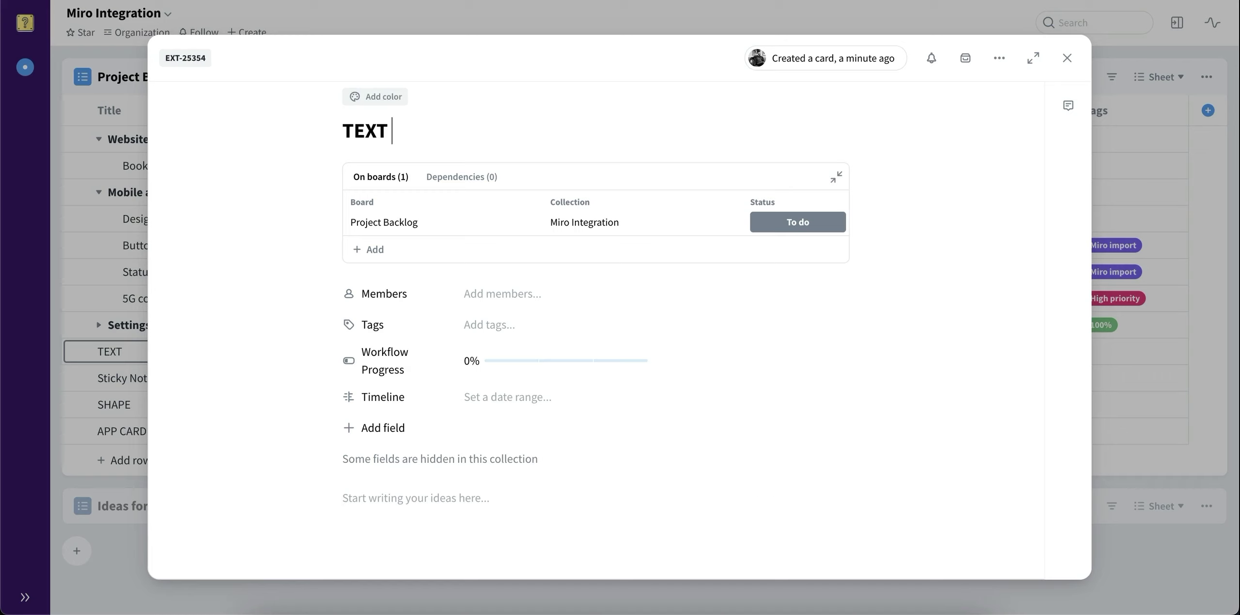
type("TITLE")
- Assign the suggested member and the High priority tag to the card
left_click(547, 303)
left_click(552, 351)
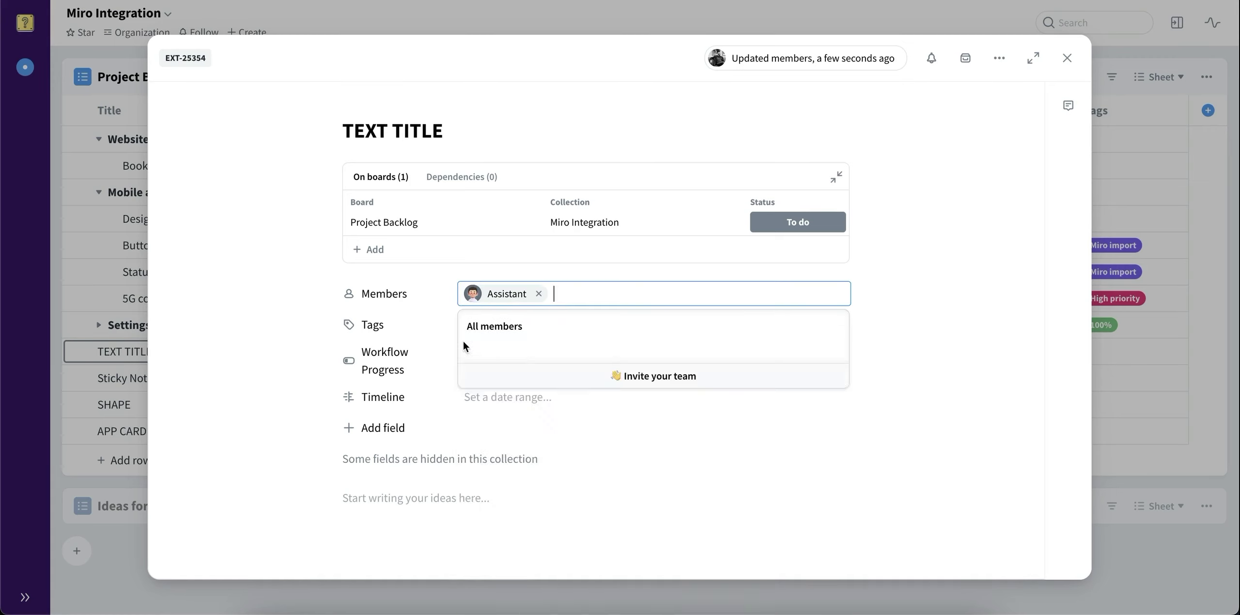
left_click(415, 335)
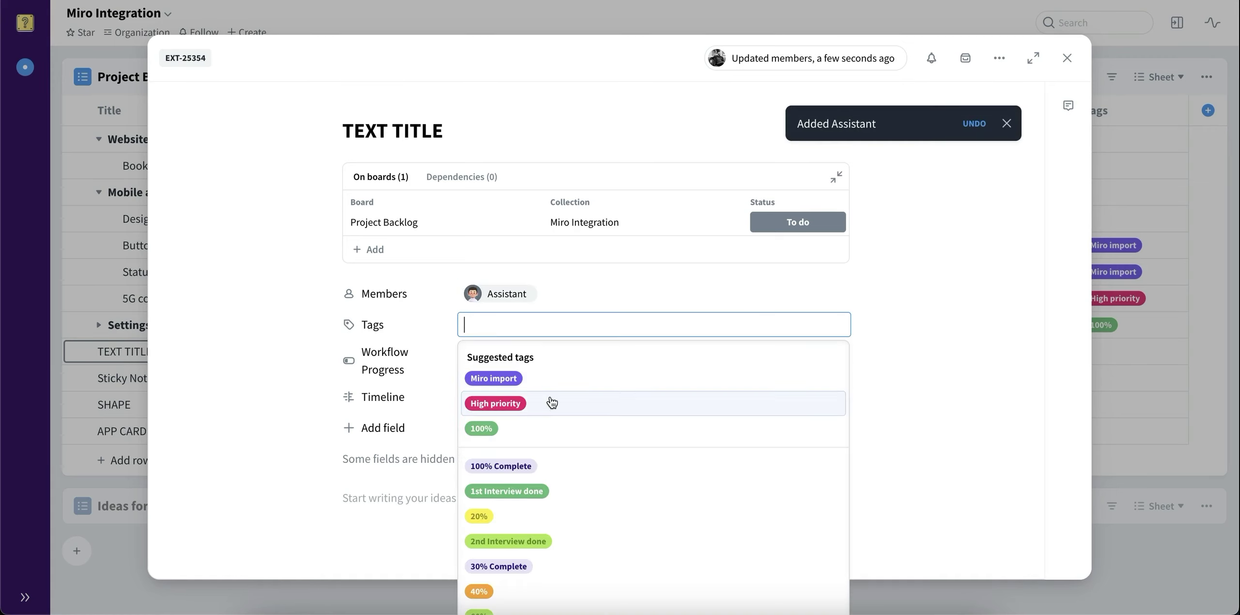
left_click(550, 401)
left_click(291, 330)
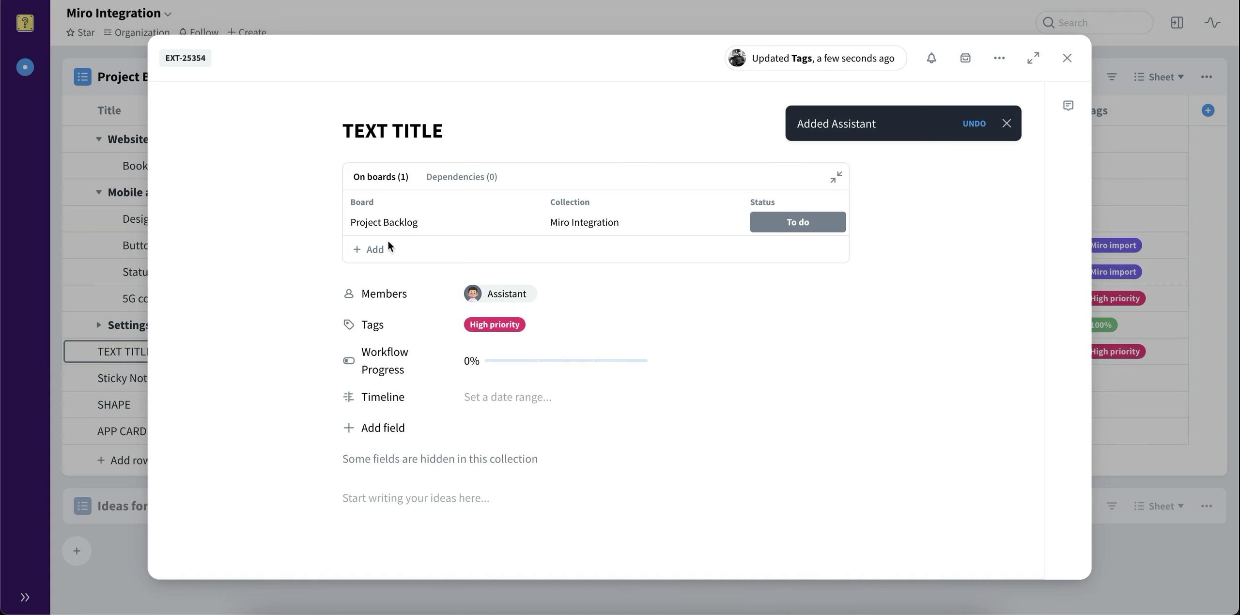
- Add the card to 50 Shades of More Colors with status Doing
left_click(374, 250)
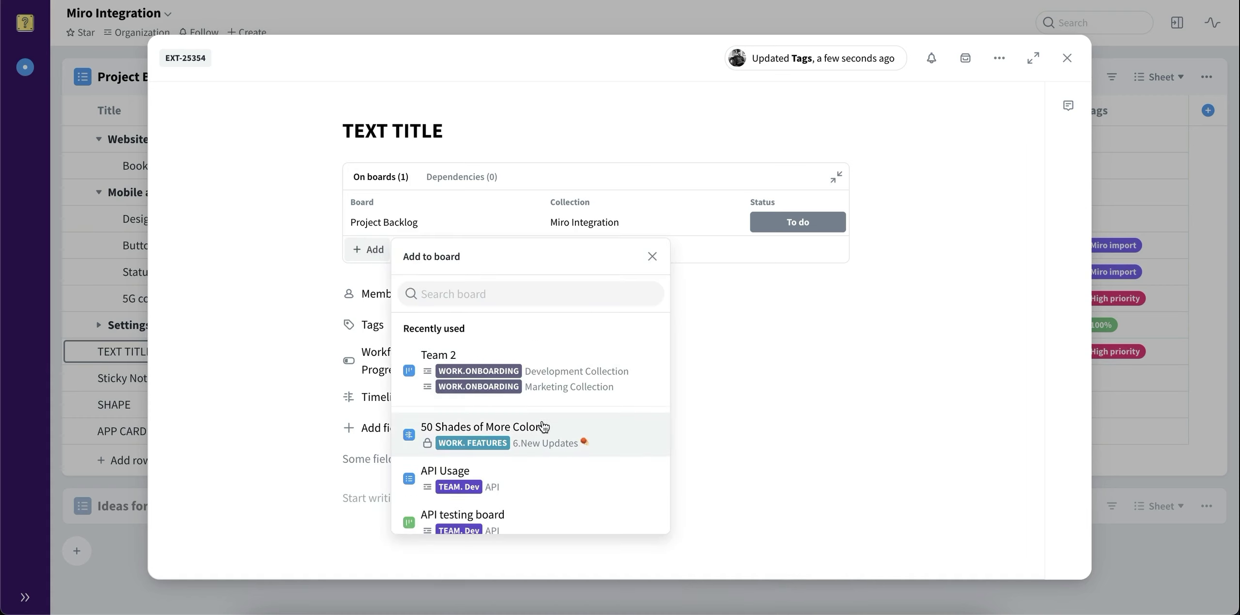
key("Escape")
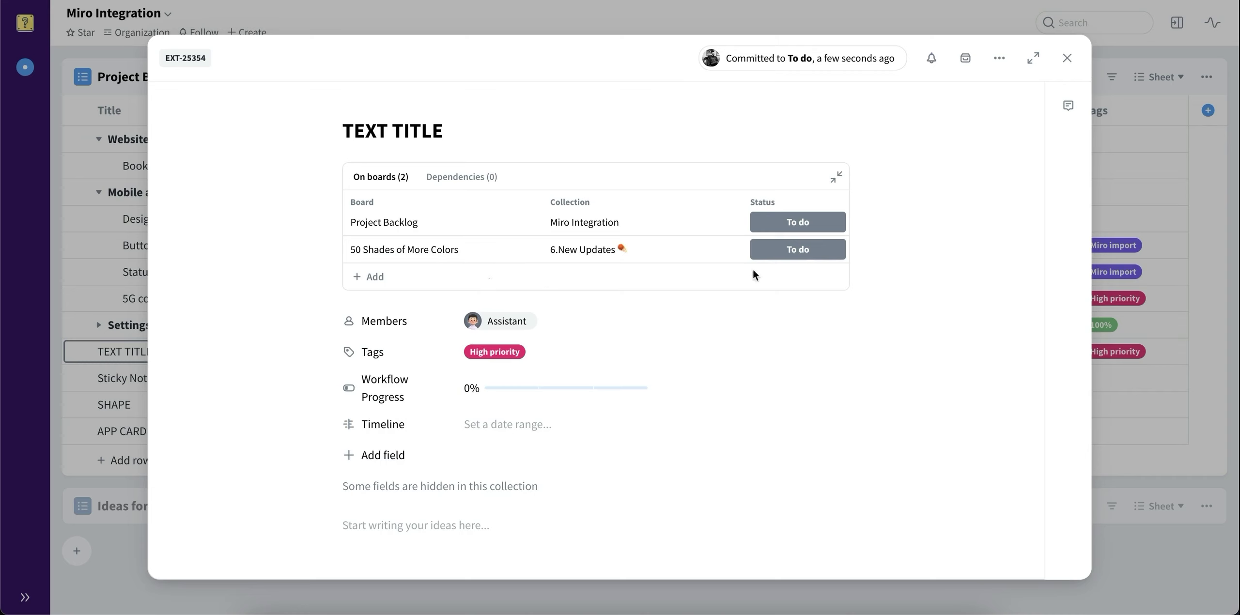
left_click(802, 254)
left_click(887, 392)
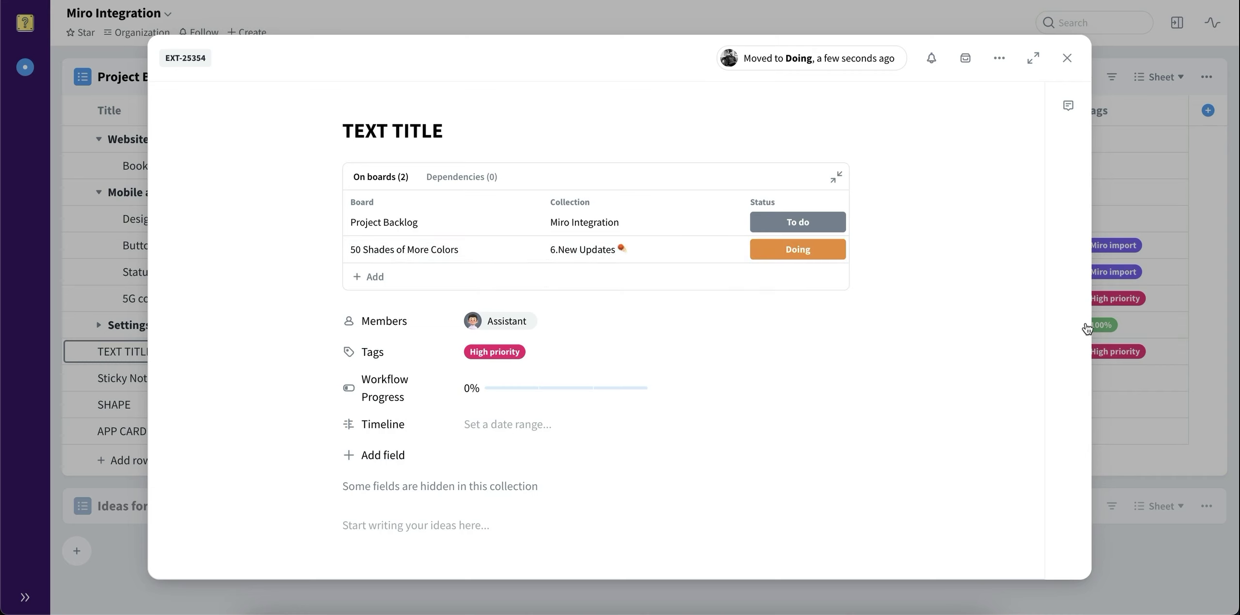
key("Escape")
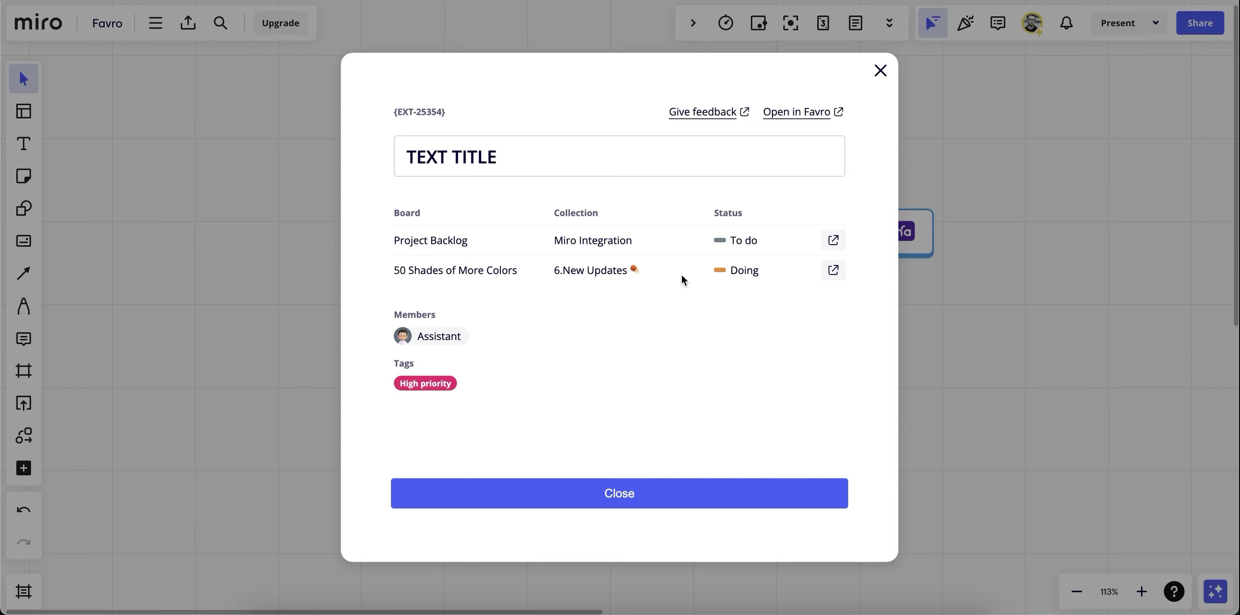
- Check the synced TEXT TITLE card's member and High priority tag, then close its details
left_click(514, 156)
left_click(508, 198)
left_click(684, 481)
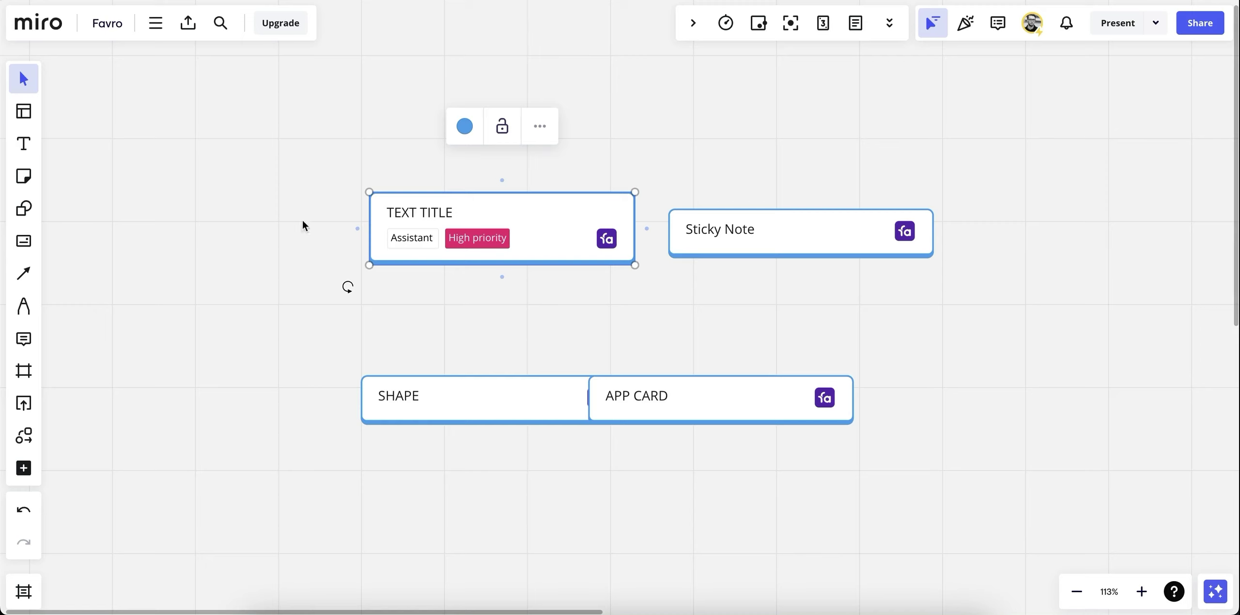
- Drag the Favro Settings card onto the board below SHAPE and open its details
left_click(23, 468)
left_click(192, 161)
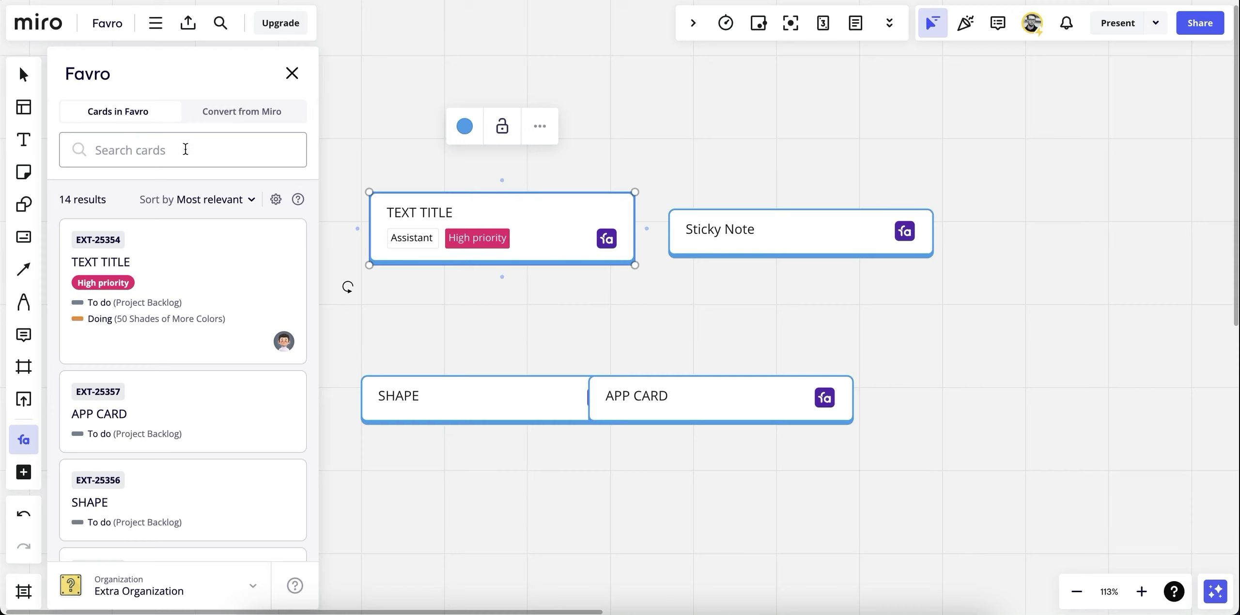
scroll(213, 315, "down", 3)
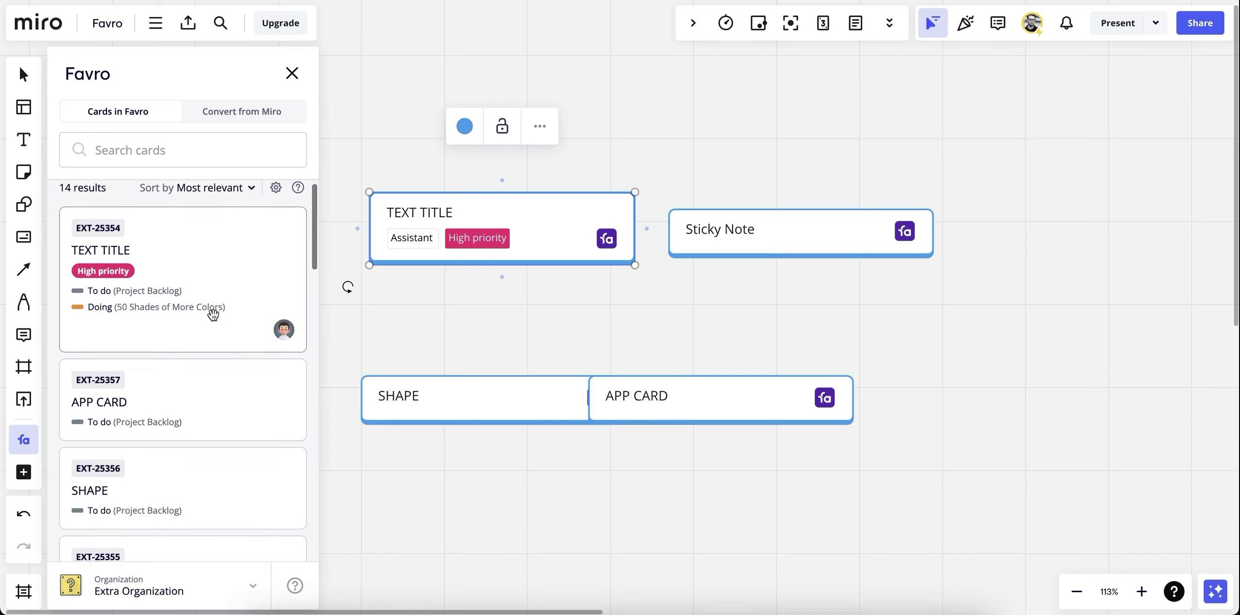
scroll(213, 315, "down", 5)
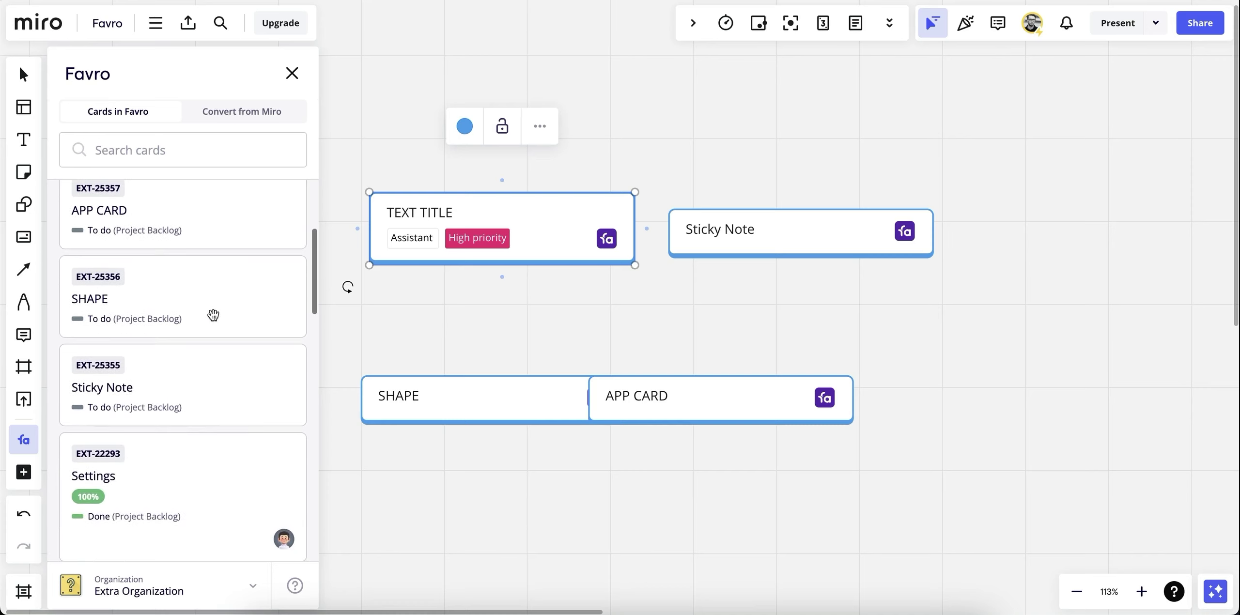
scroll(213, 316, "down", 2)
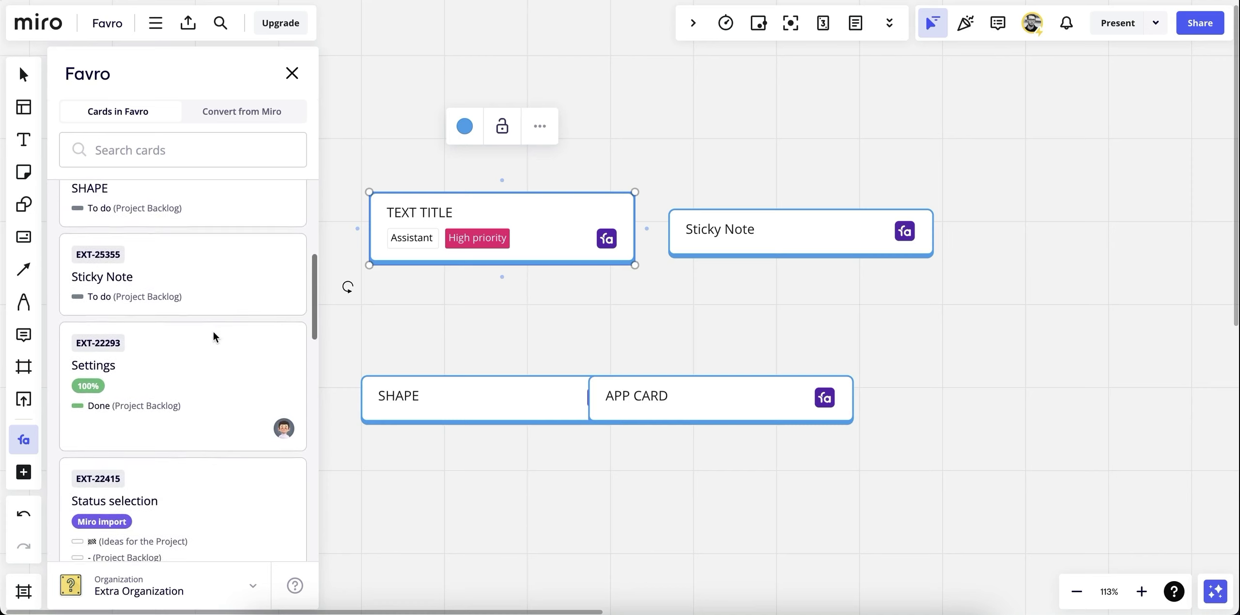
left_click_drag(388, 404, 595, 498)
left_click(758, 493)
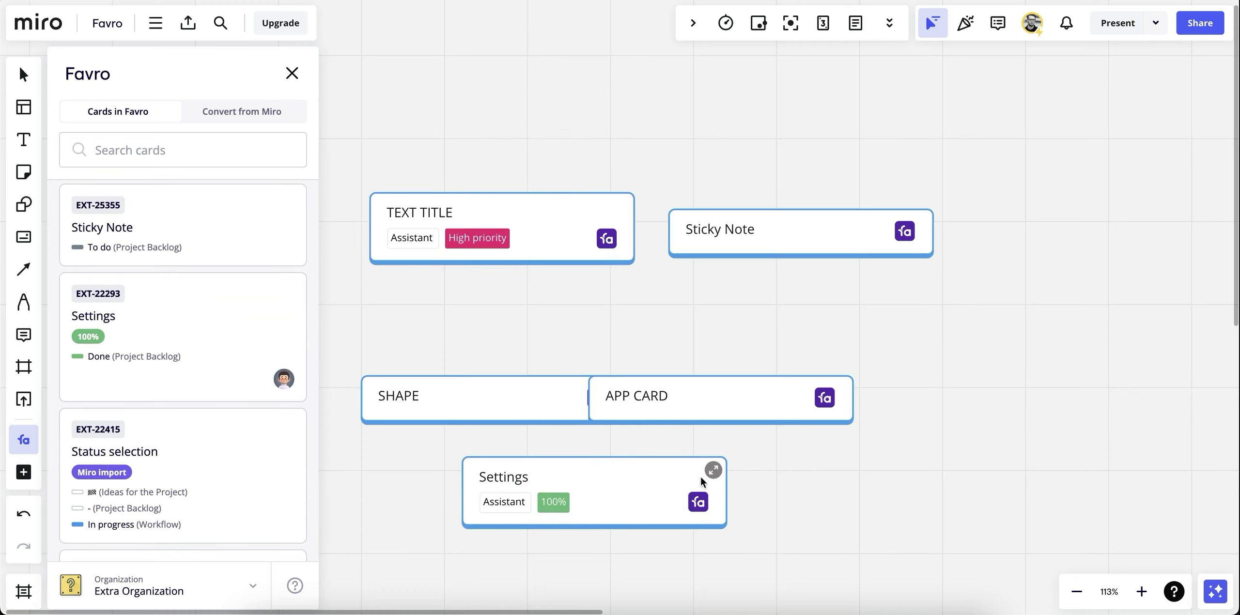
left_click(712, 471)
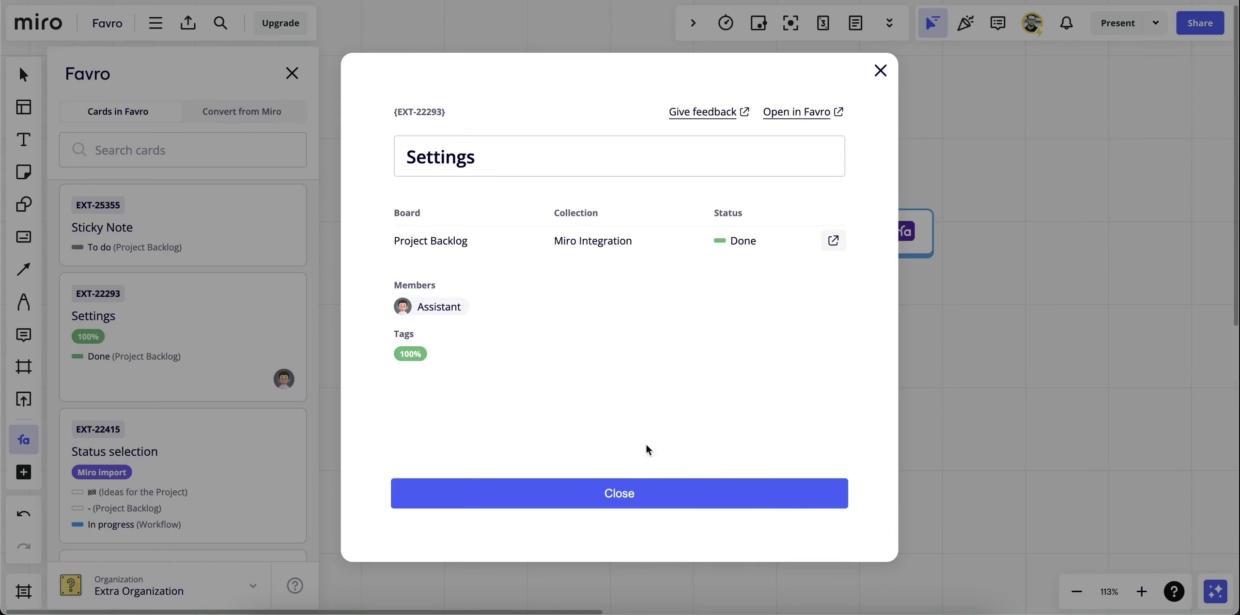